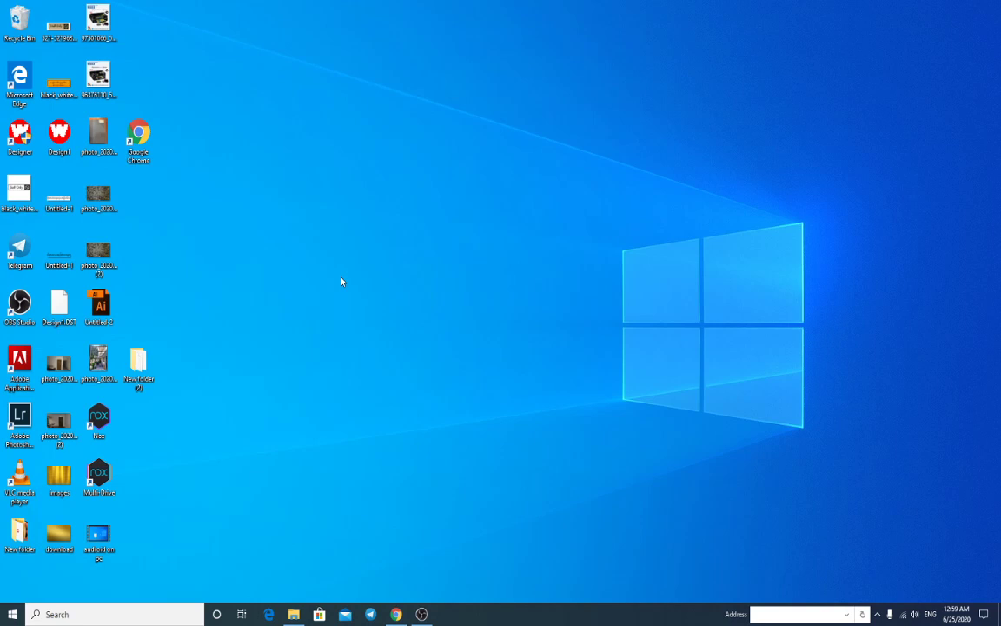
{"action": "right_click", "coordinate": [339, 280]}
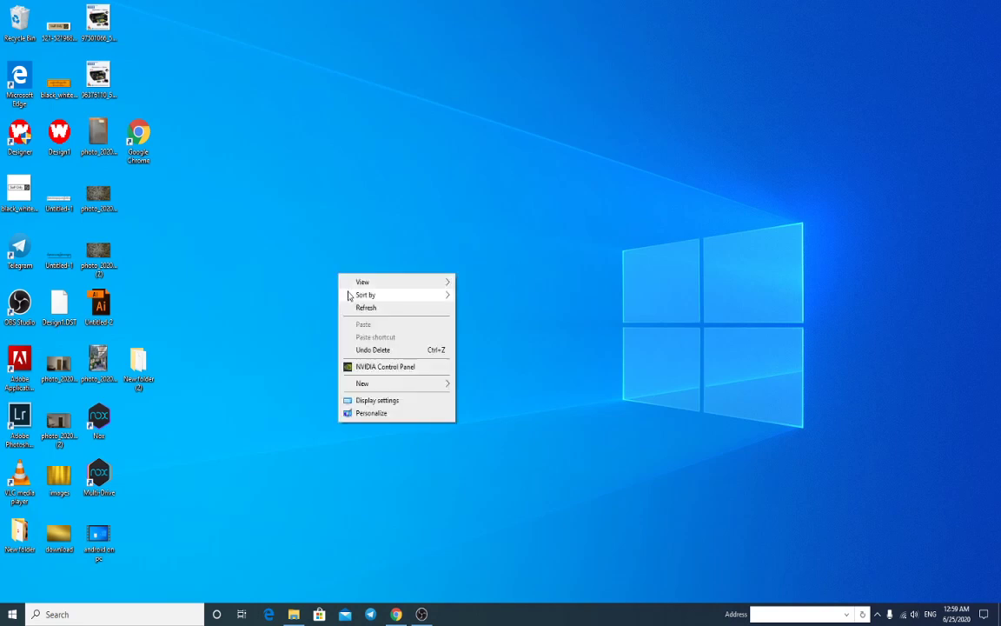
{"action": "left_click", "coordinate": [355, 306]}
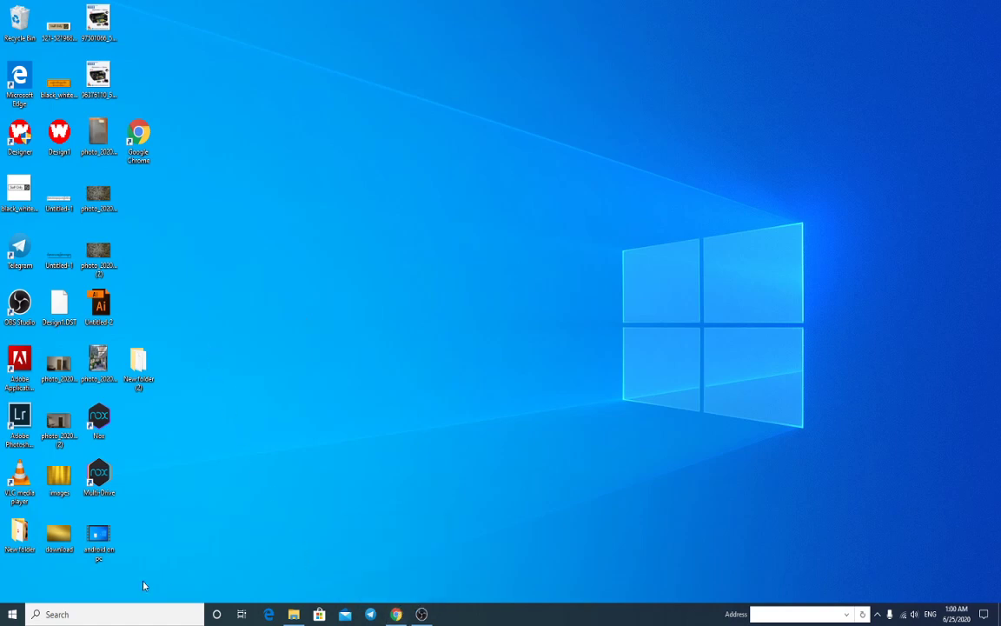
Search the computer for Photoshop and launch Adobe Photoshop CC 2017
{"action": "left_click", "coordinate": [116, 615]}
{"action": "type", "text": "p"}
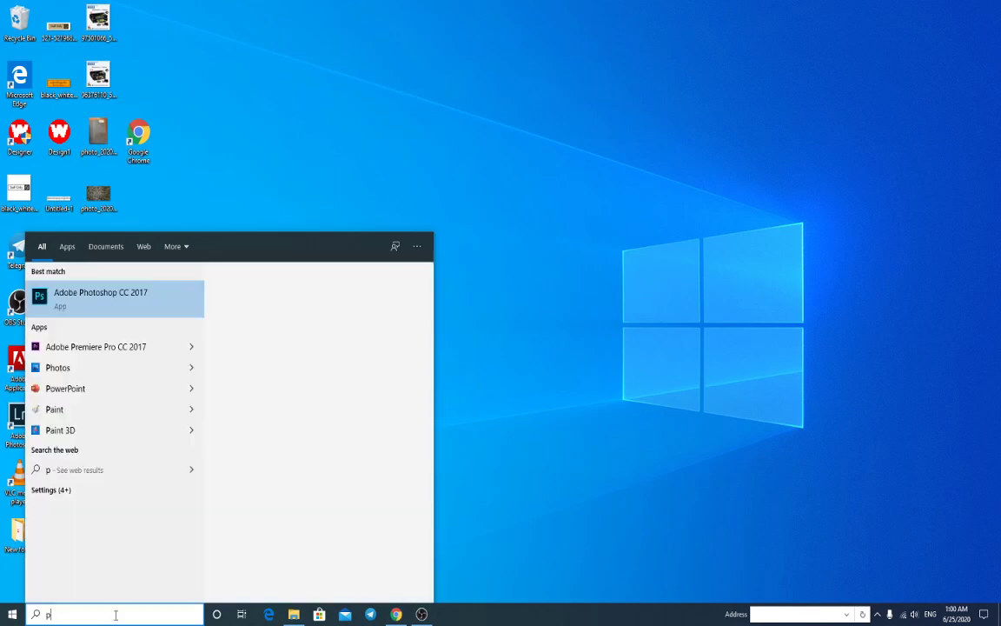
{"action": "left_click", "coordinate": [105, 294]}
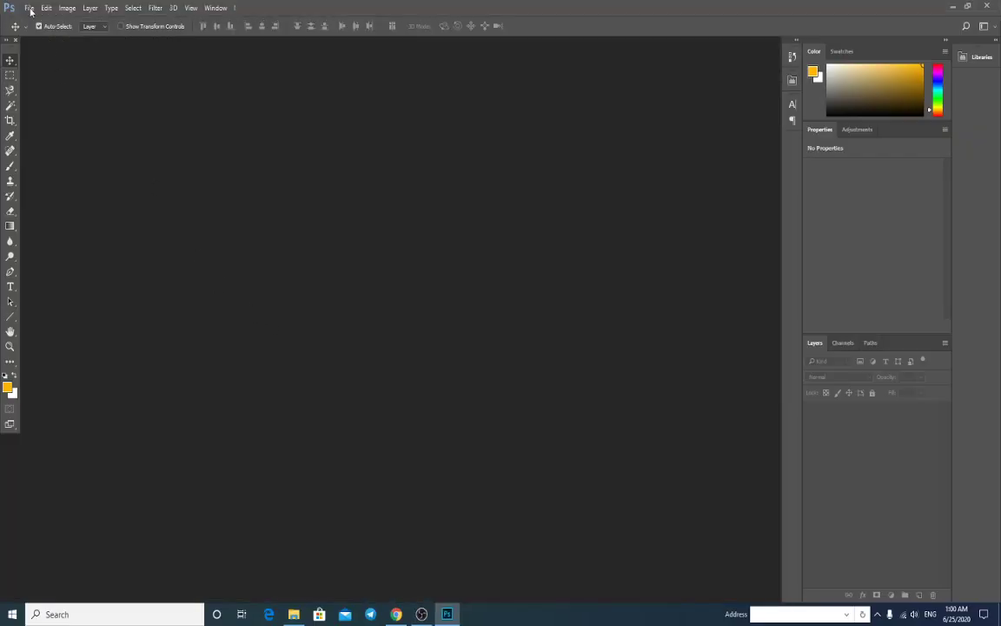
Create a new document from the A4 print preset in landscape orientation at 300 pixels/inch with a white background
{"action": "left_click", "coordinate": [30, 9]}
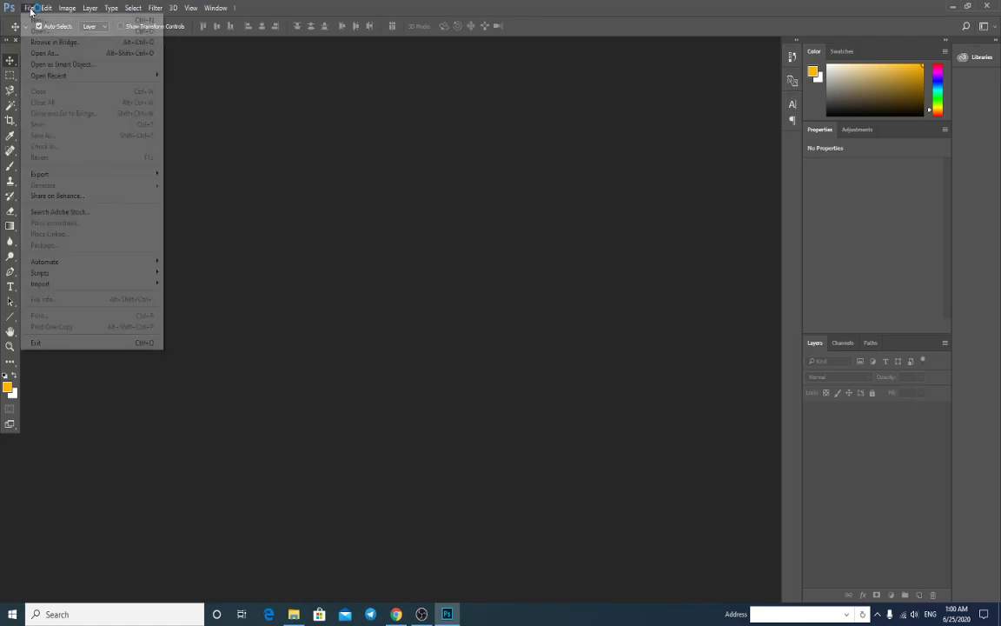
{"action": "left_click", "coordinate": [43, 16]}
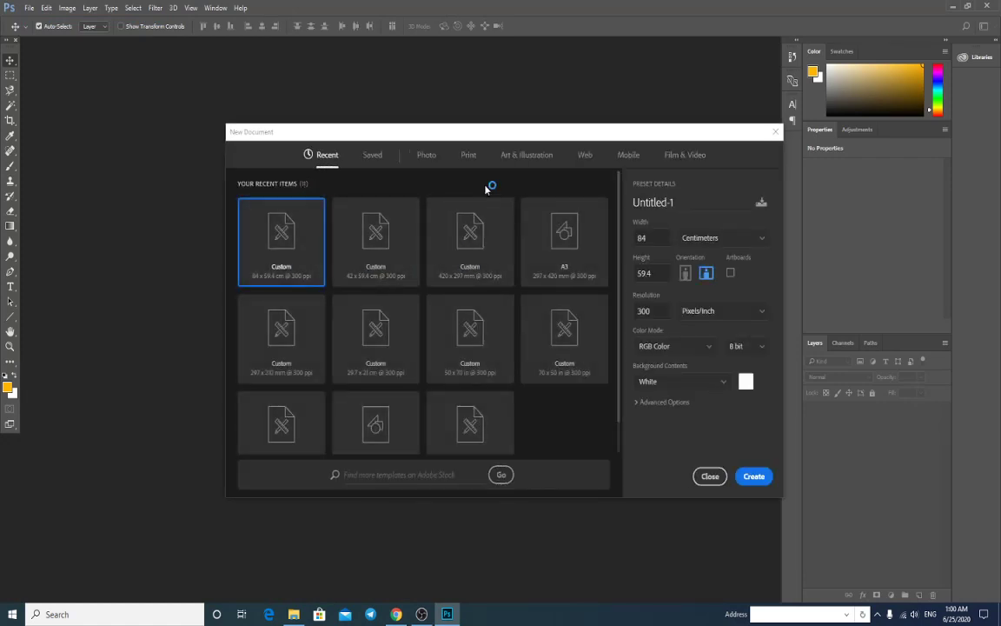
{"action": "left_click", "coordinate": [683, 155]}
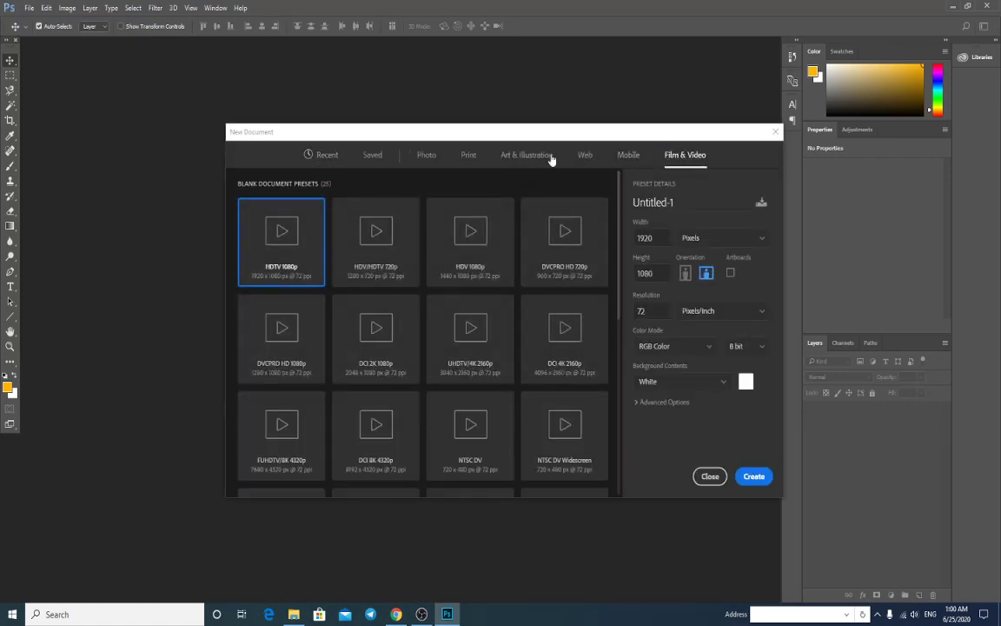
{"action": "left_click", "coordinate": [469, 155]}
{"action": "left_click", "coordinate": [565, 239]}
{"action": "left_click", "coordinate": [706, 273]}
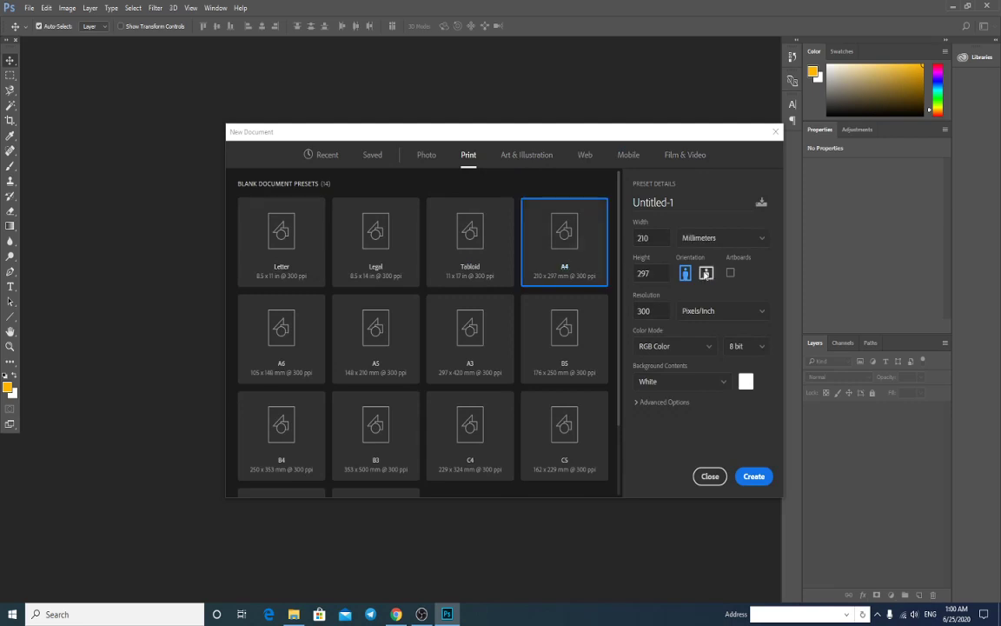
{"action": "left_click", "coordinate": [753, 476]}
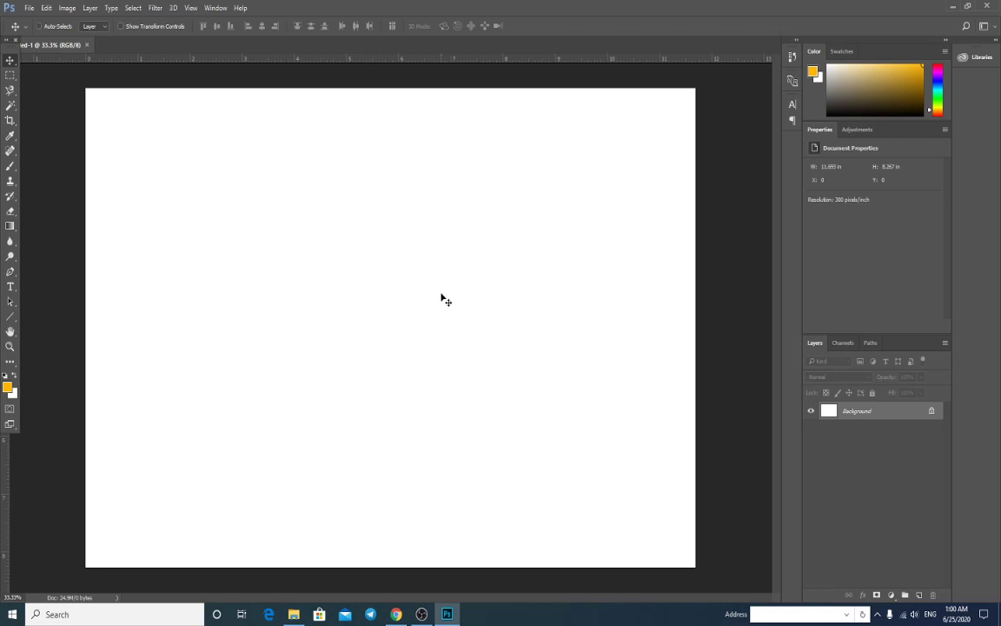
Paste the copied full-screen screenshot into the document, reposition it up and to the left, and minimise Photoshop
{"action": "key", "text": "ctrl+v"}
{"action": "left_click_drag", "start_coordinate": [444, 298], "coordinate": [389, 282]}
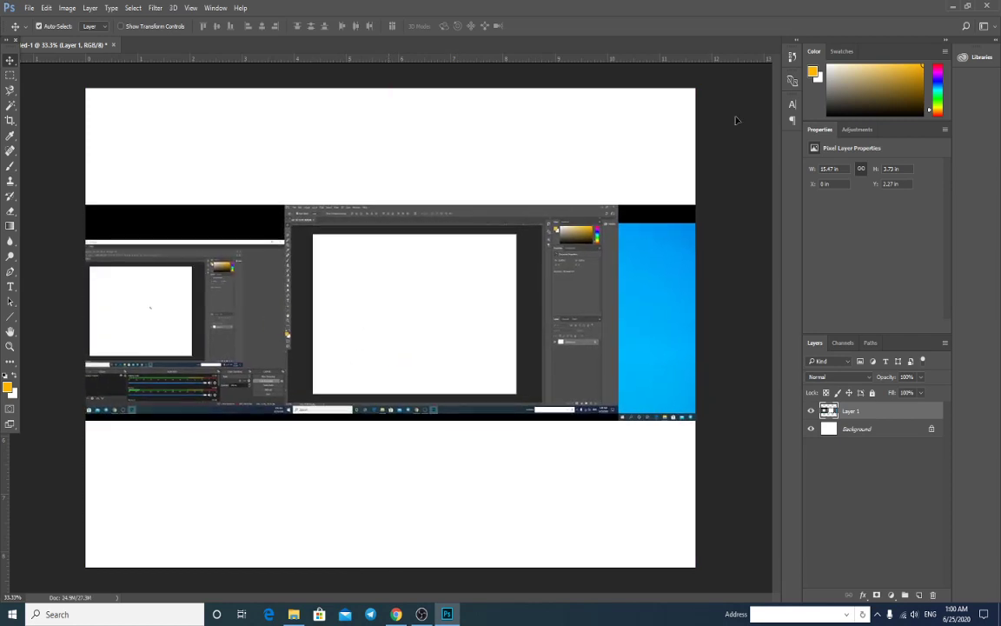
{"action": "left_click", "coordinate": [953, 7]}
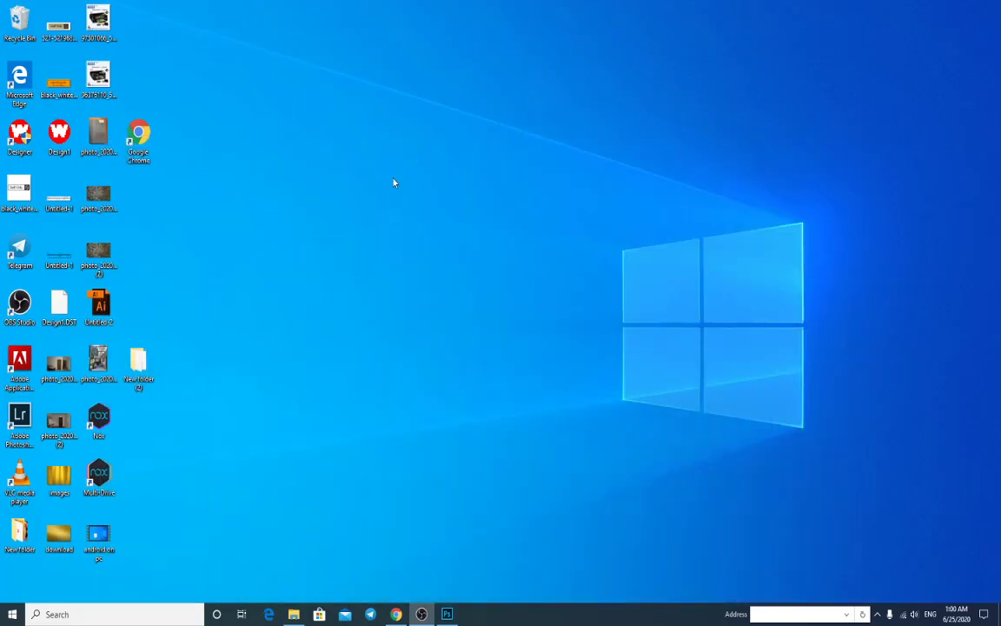
{"action": "key", "text": "alt+Tab"}
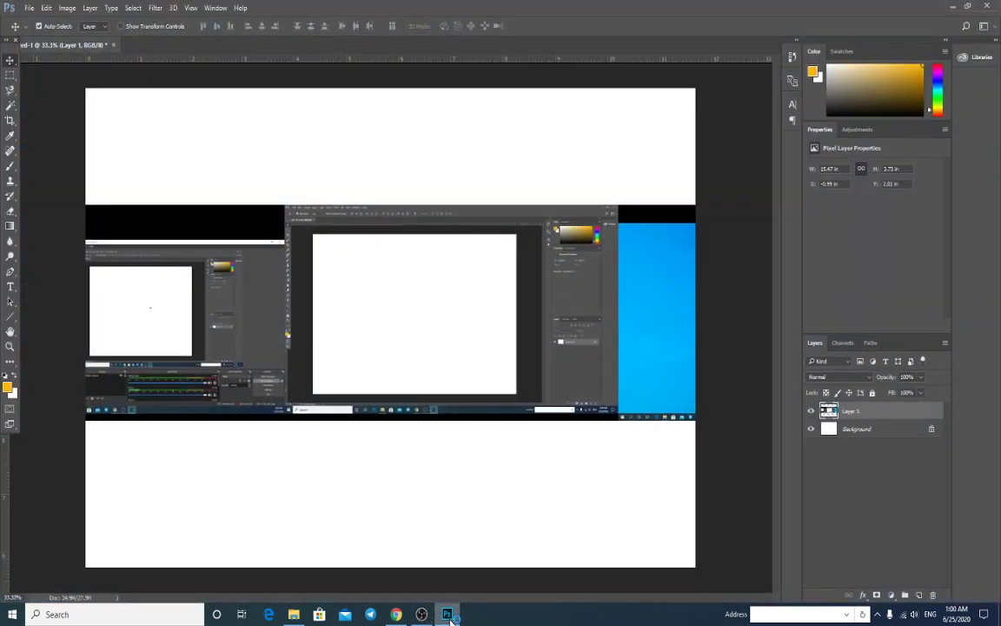
{"action": "left_click_drag", "start_coordinate": [439, 280], "coordinate": [399, 240]}
{"action": "left_click", "coordinate": [954, 8]}
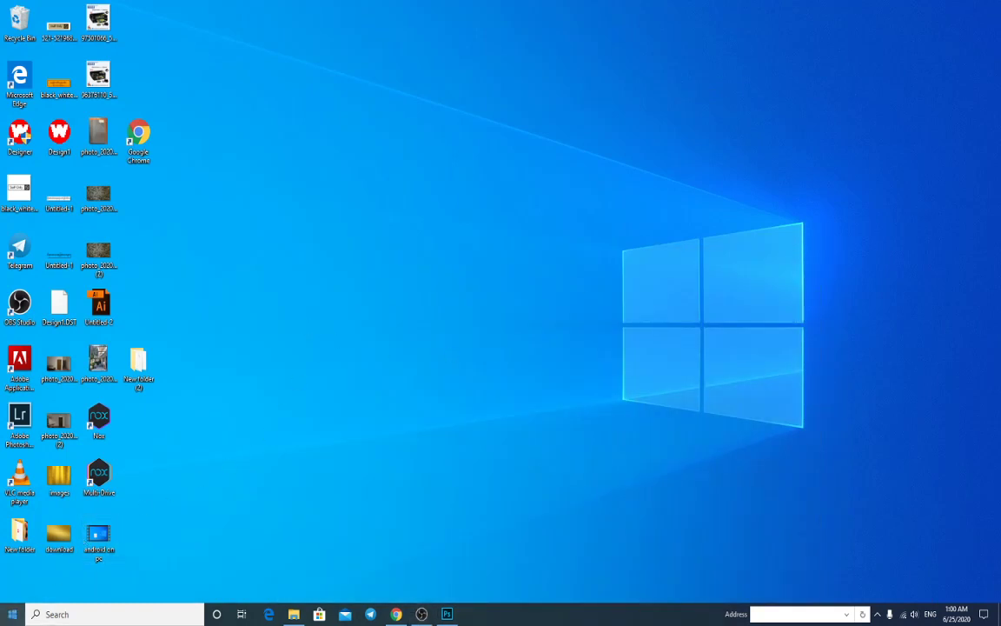
Search the computer for "sn" and launch the Snipping Tool
{"action": "left_click", "coordinate": [12, 615]}
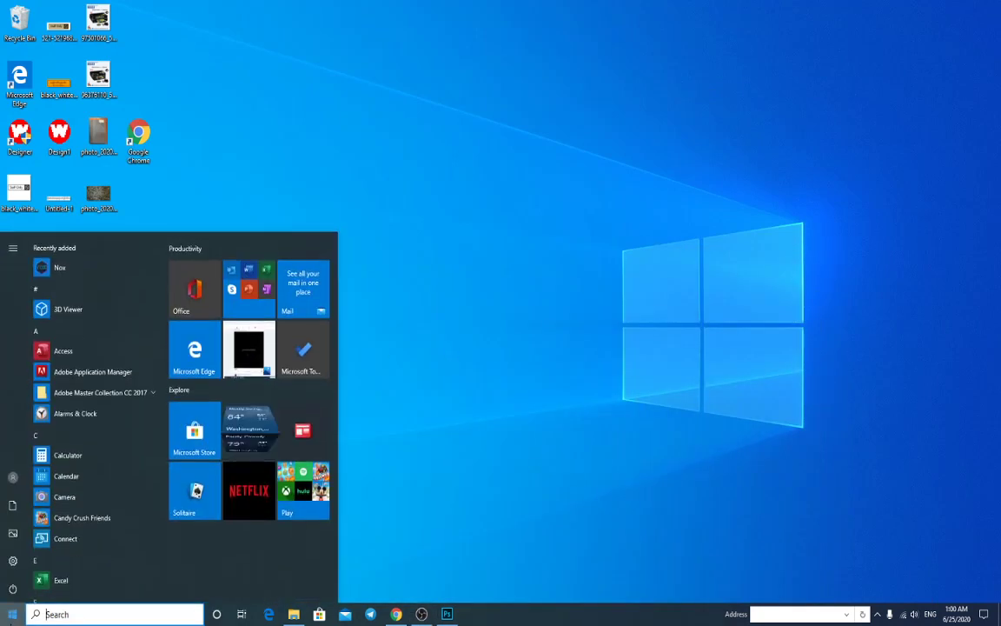
{"action": "type", "text": "s"}
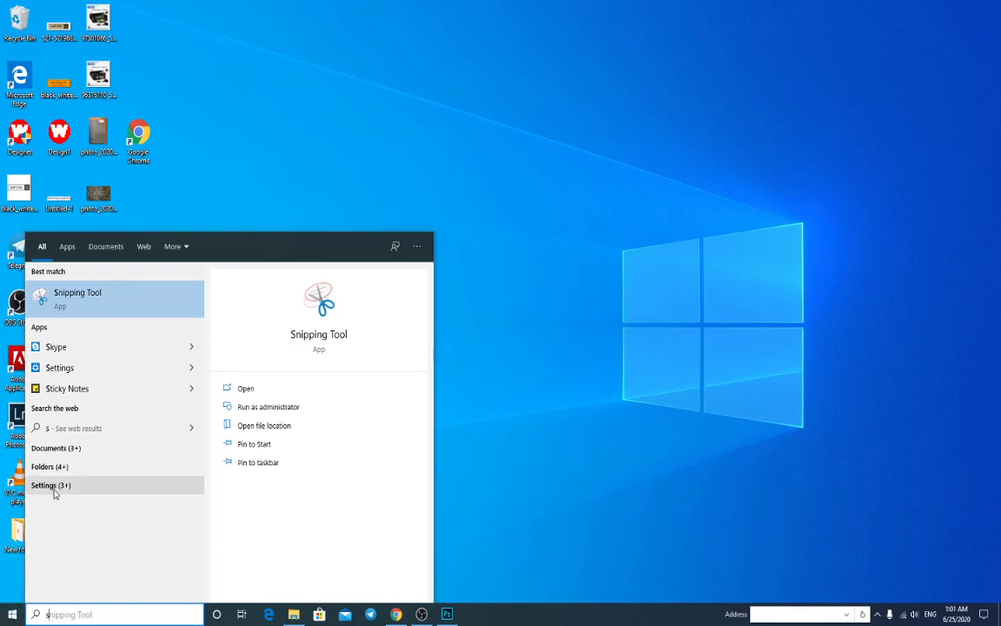
{"action": "type", "text": "n"}
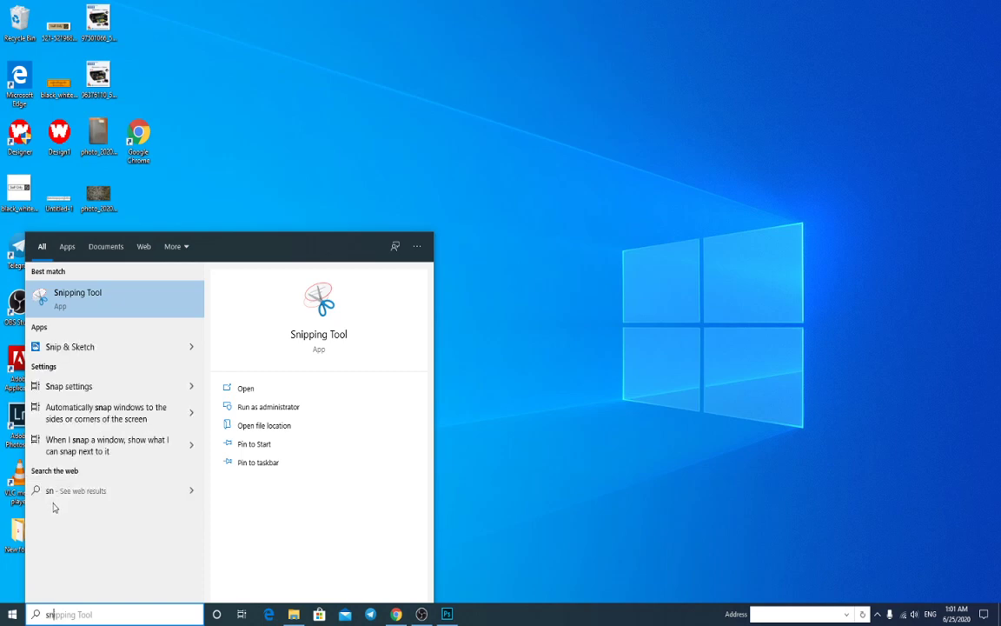
{"action": "left_click", "coordinate": [75, 303]}
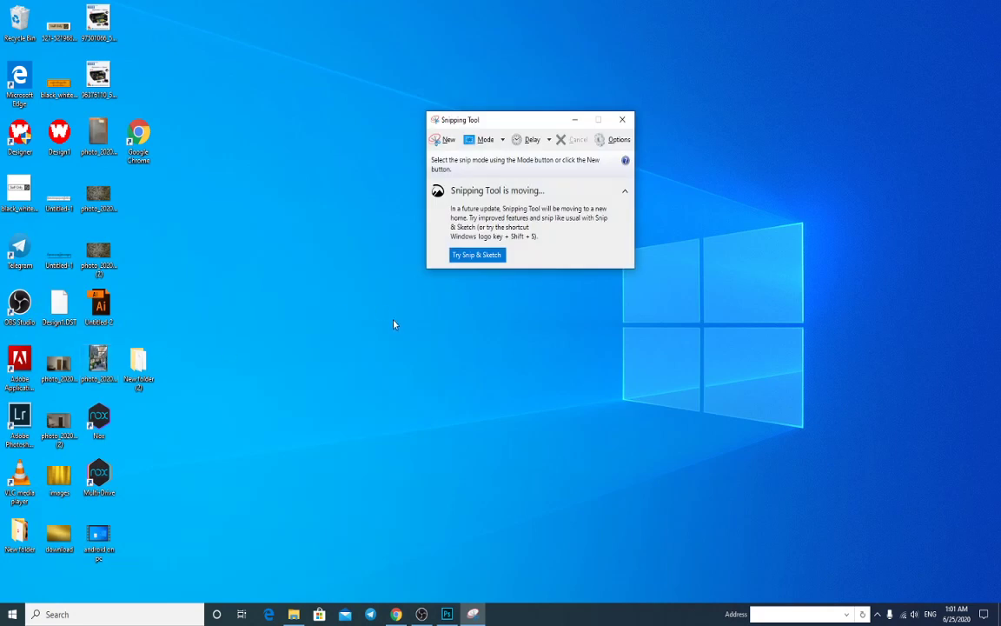
Snip a large rectangular area of the desktop including several icons, and move the Snipping Tool window toward the middle of the desktop
{"action": "left_click", "coordinate": [445, 140]}
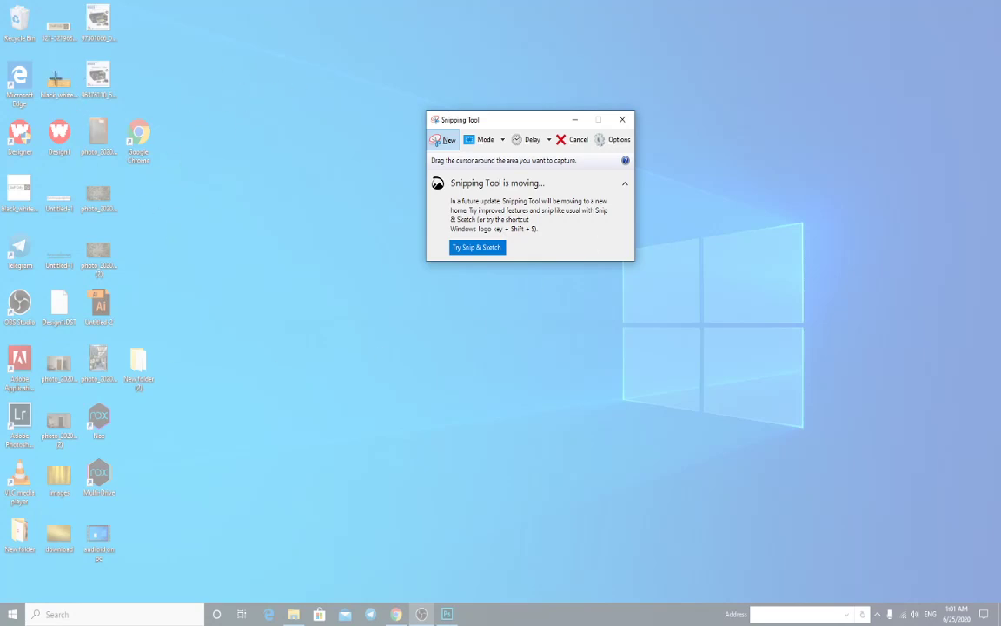
{"action": "left_click_drag", "start_coordinate": [59, 65], "coordinate": [433, 394]}
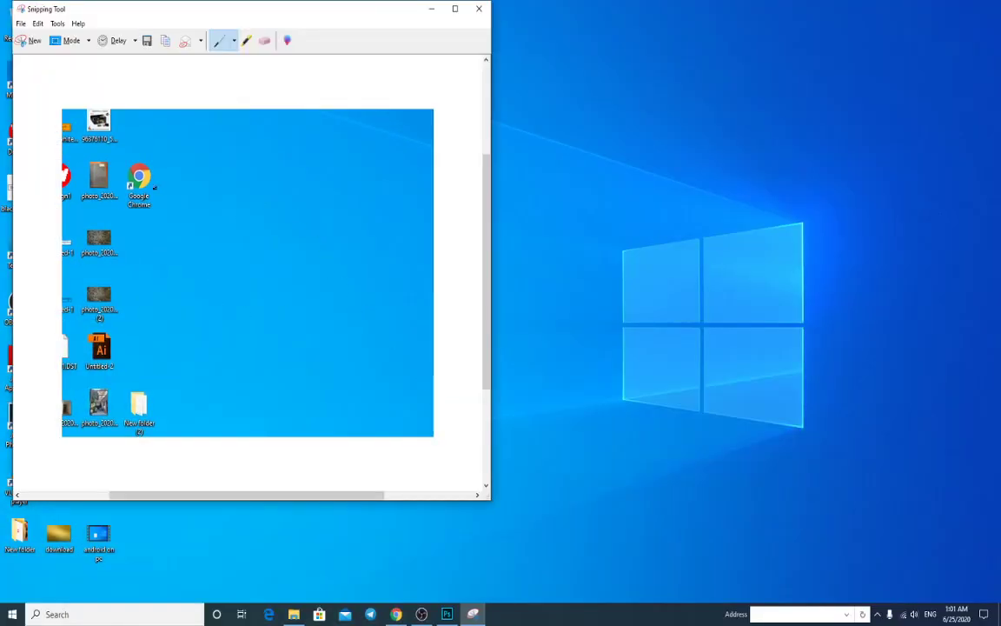
{"action": "left_click_drag", "start_coordinate": [239, 16], "coordinate": [477, 161]}
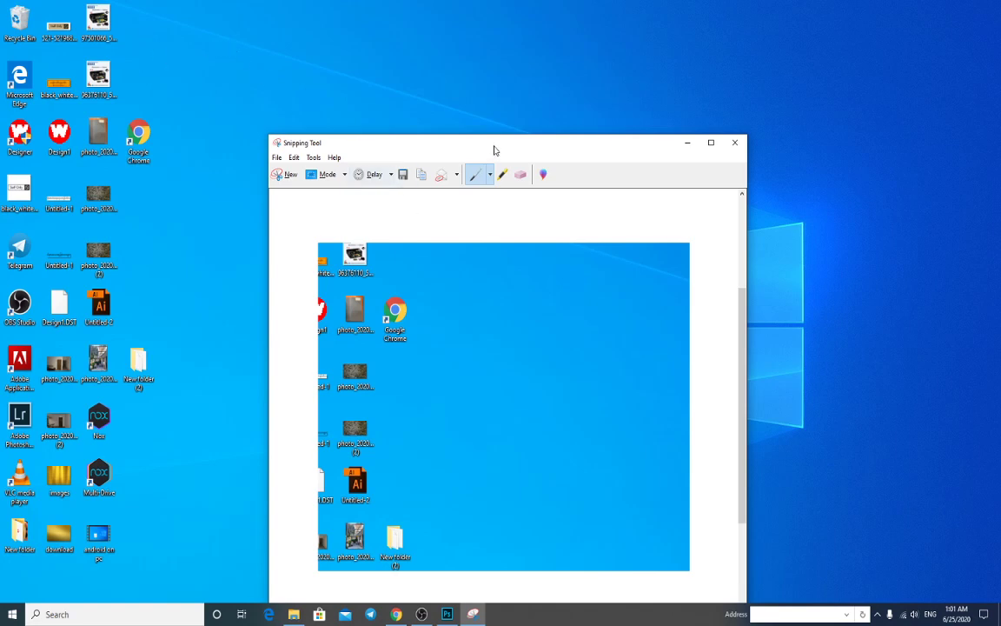
{"action": "left_click_drag", "start_coordinate": [445, 139], "coordinate": [463, 71]}
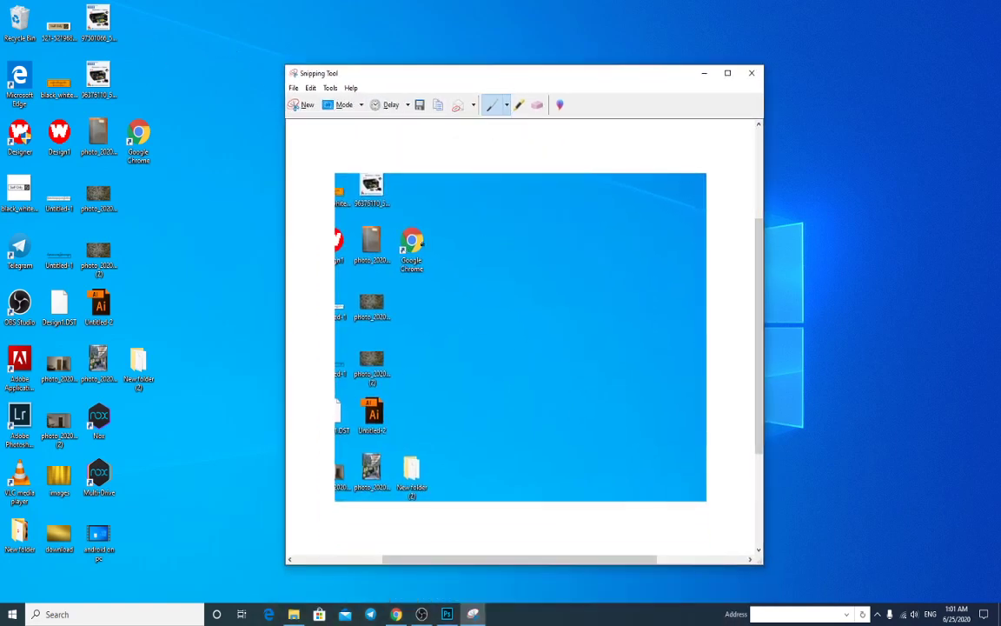
Take a new rectangular snip around just the Google Chrome desktop icon and move the snip window clear of the icons
{"action": "left_click", "coordinate": [306, 105]}
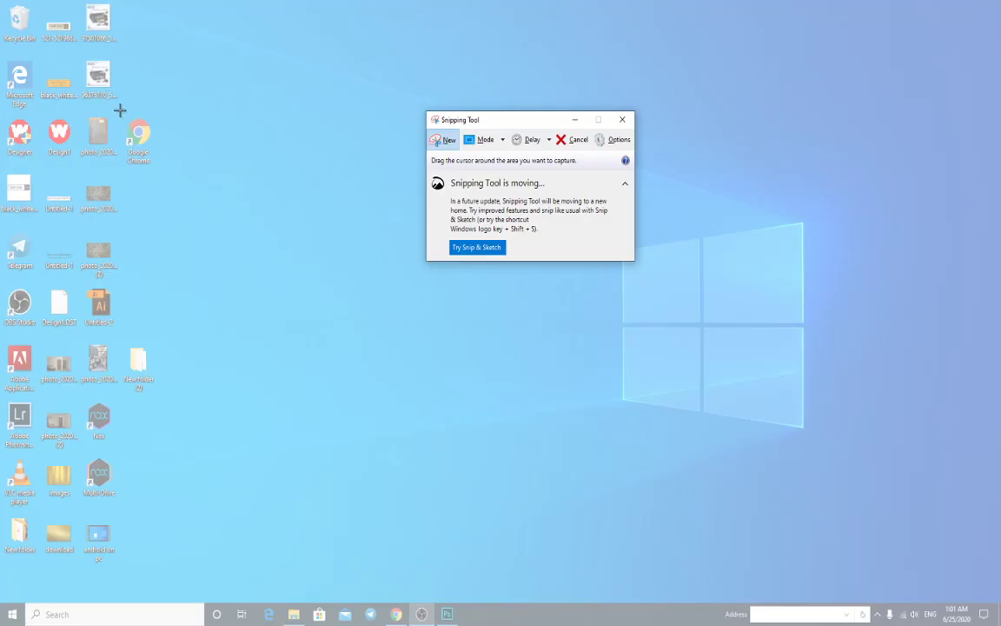
{"action": "left_click_drag", "start_coordinate": [119, 110], "coordinate": [157, 167]}
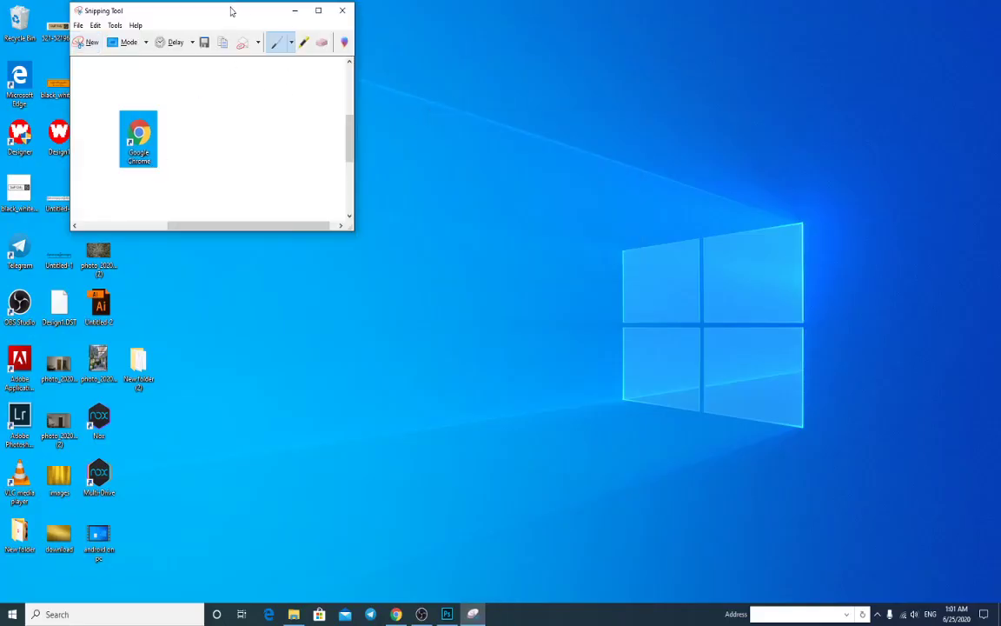
{"action": "left_click_drag", "start_coordinate": [230, 12], "coordinate": [465, 82]}
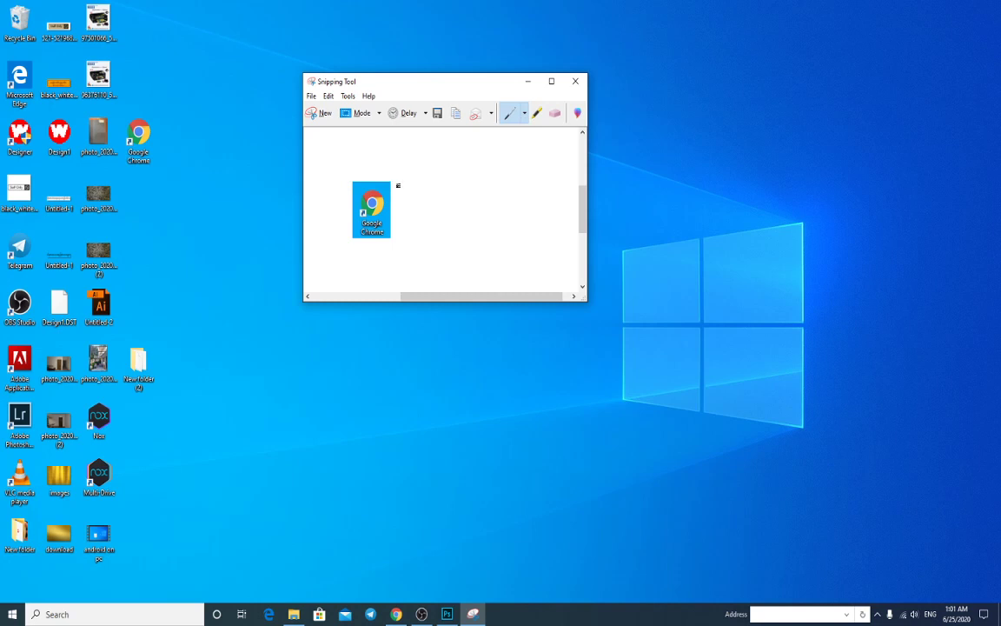
Draw freehand blue pen scribbles on both sides of the snipped Chrome icon, and erase them with the Eraser
{"action": "mouse_move", "coordinate": [399, 185]}
{"action": "left_mouse_down"}
{"action": "mouse_move", "coordinate": [413, 206]}
{"action": "mouse_move", "coordinate": [458, 209]}
{"action": "mouse_move", "coordinate": [445, 200]}
{"action": "mouse_move", "coordinate": [477, 189]}
{"action": "mouse_move", "coordinate": [411, 172]}
{"action": "mouse_move", "coordinate": [341, 219]}
{"action": "mouse_move", "coordinate": [329, 209]}
{"action": "mouse_move", "coordinate": [304, 216]}
{"action": "mouse_move", "coordinate": [277, 181]}
{"action": "mouse_move", "coordinate": [345, 187]}
{"action": "left_mouse_up"}
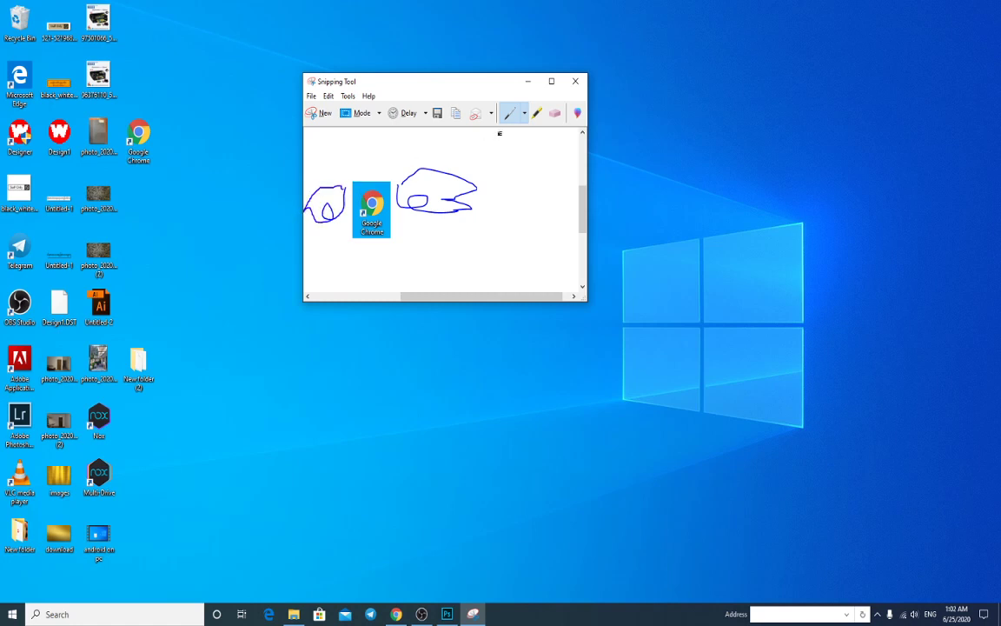
{"action": "left_click", "coordinate": [553, 116]}
{"action": "left_click", "coordinate": [425, 201]}
{"action": "left_click", "coordinate": [339, 188]}
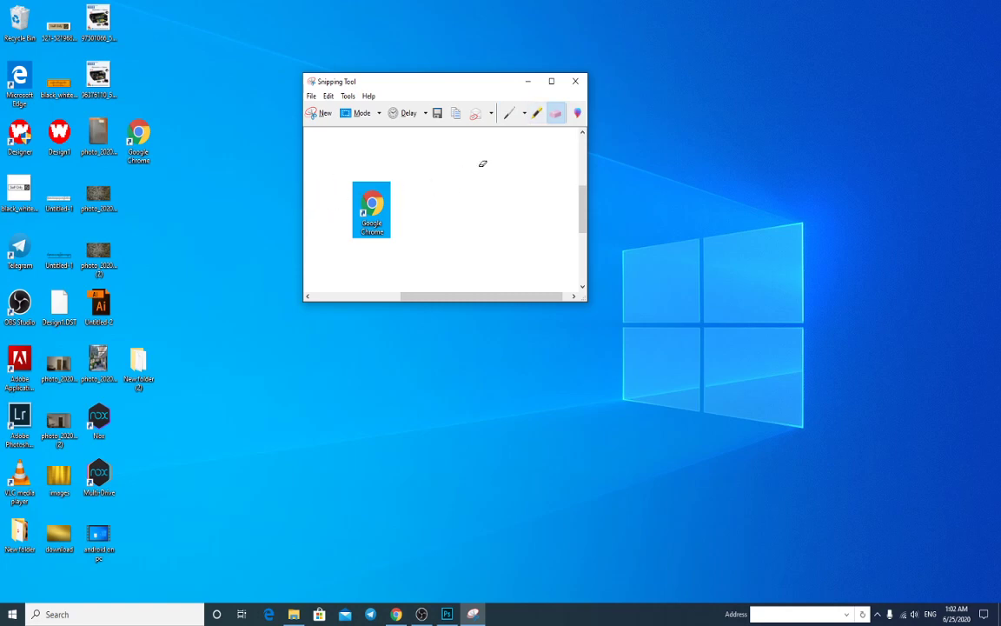
Save the Chrome icon snip to the Desktop as a PNG file named Capture
{"action": "left_click", "coordinate": [439, 114]}
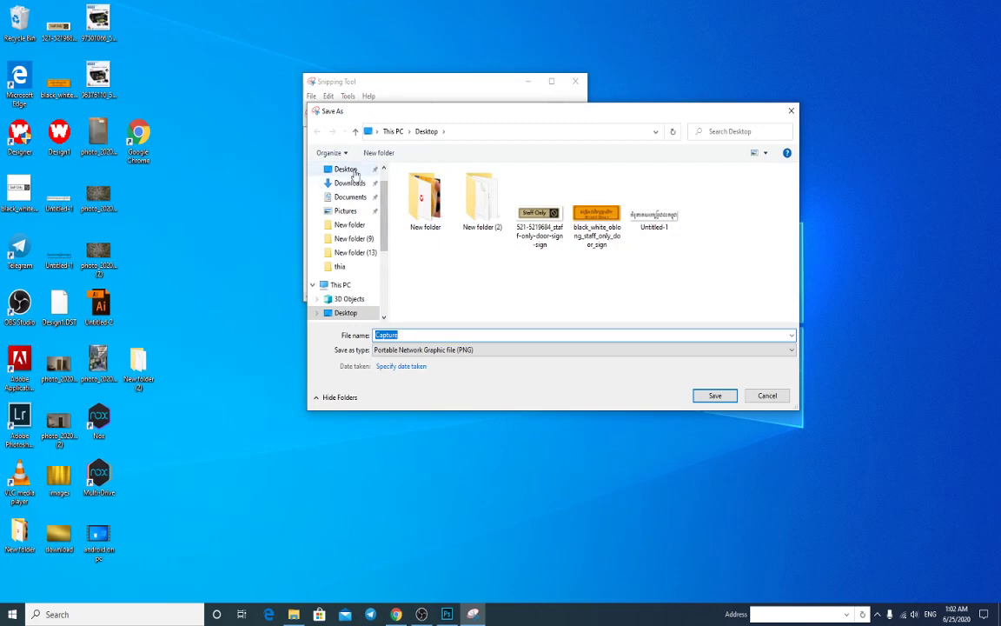
{"action": "left_click", "coordinate": [347, 170]}
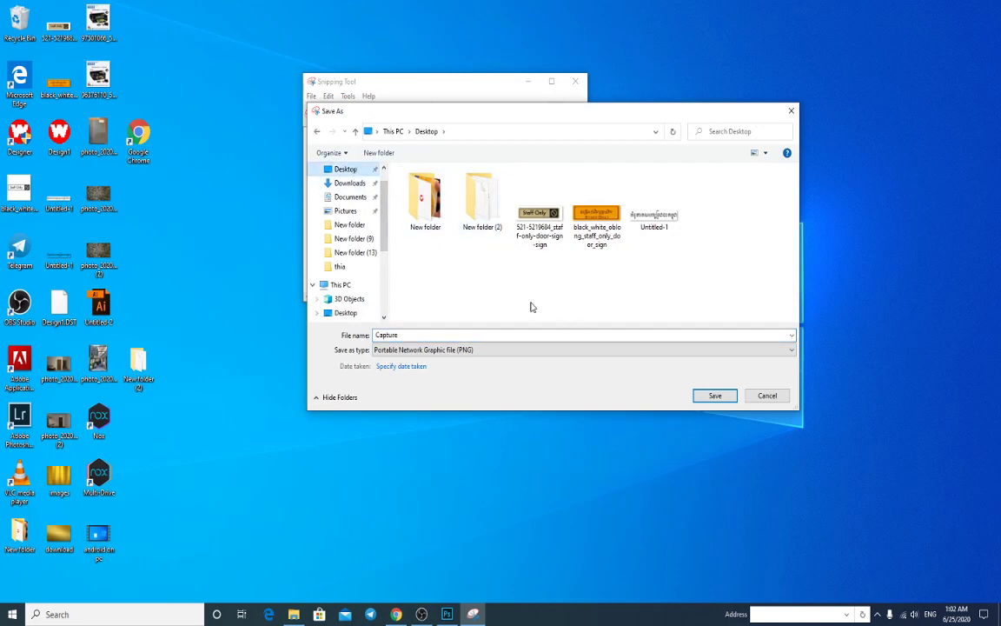
{"action": "left_click", "coordinate": [718, 396]}
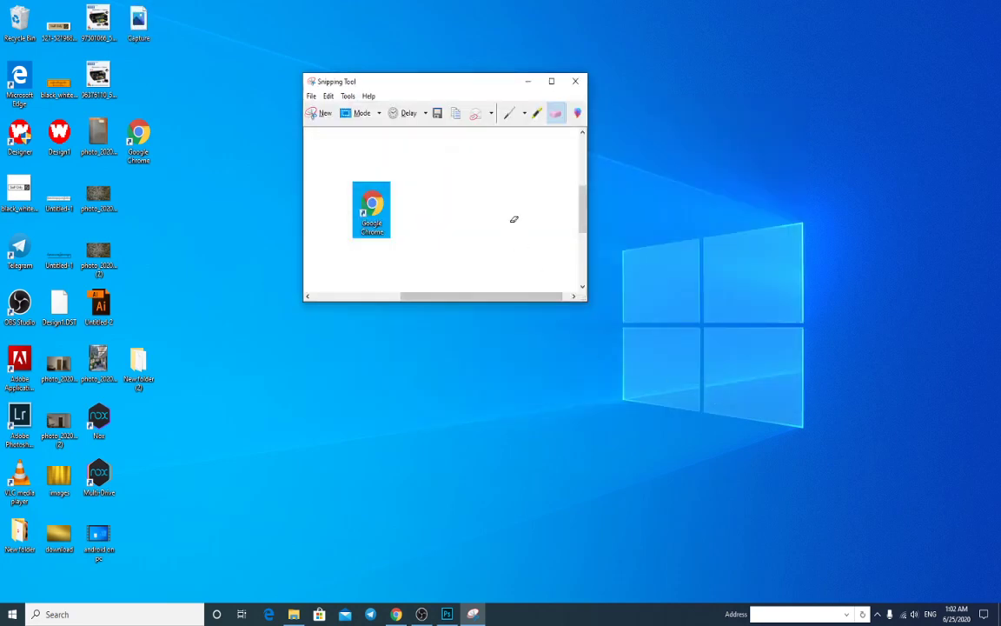
Move the saved Capture image to an empty area of the desktop and open it for a brief check
{"action": "left_click_drag", "start_coordinate": [139, 22], "coordinate": [696, 253]}
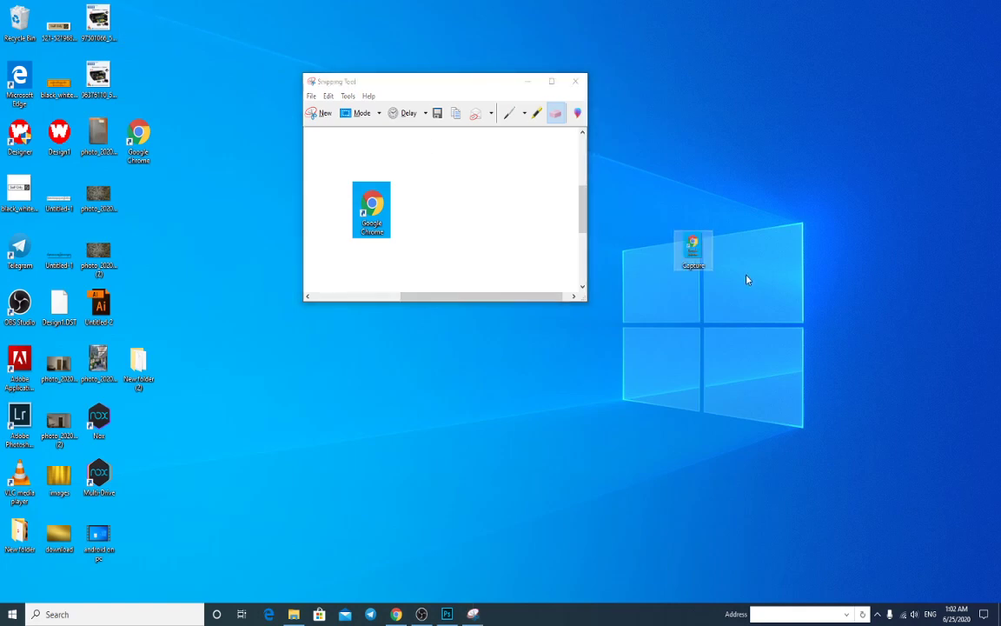
{"action": "double_click", "coordinate": [696, 253]}
{"action": "left_click", "coordinate": [642, 67]}
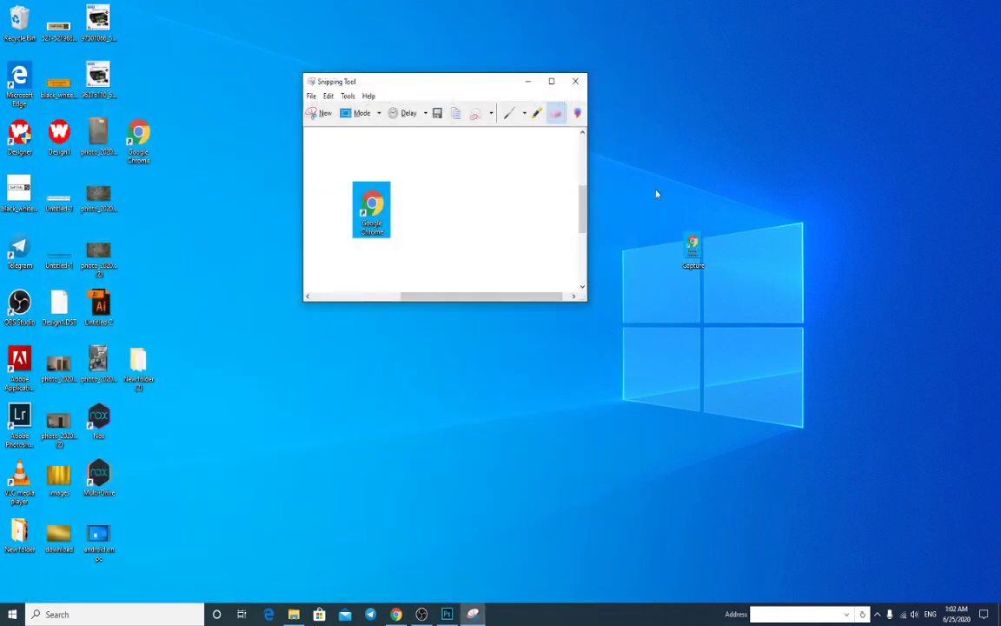
Minimise the Snipping Tool and move the Capture image from the desktop to the Recycle Bin
{"action": "left_click", "coordinate": [528, 81]}
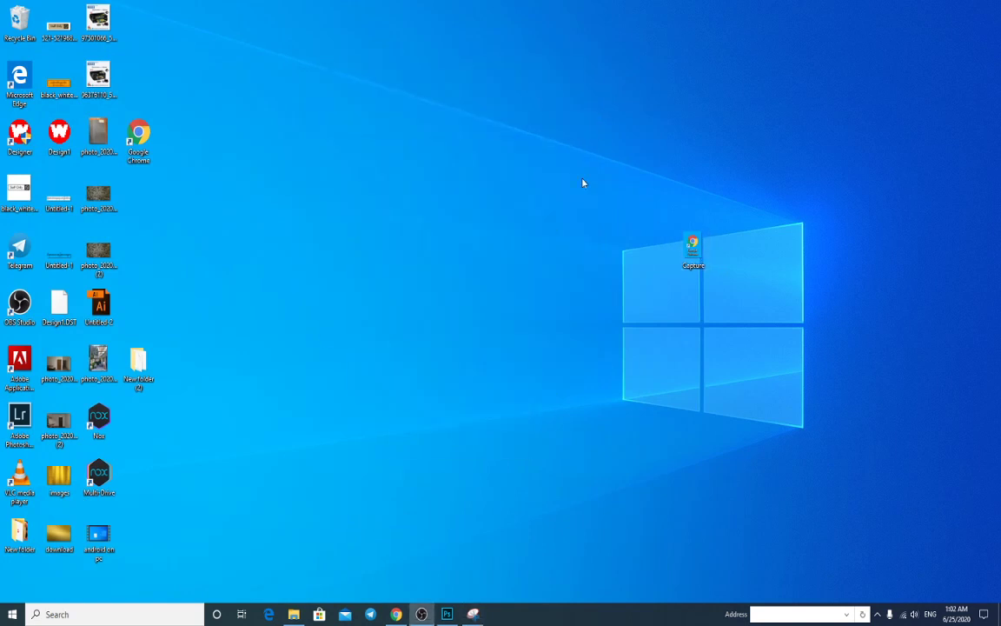
{"action": "left_click_drag", "start_coordinate": [188, 150], "coordinate": [21, 24]}
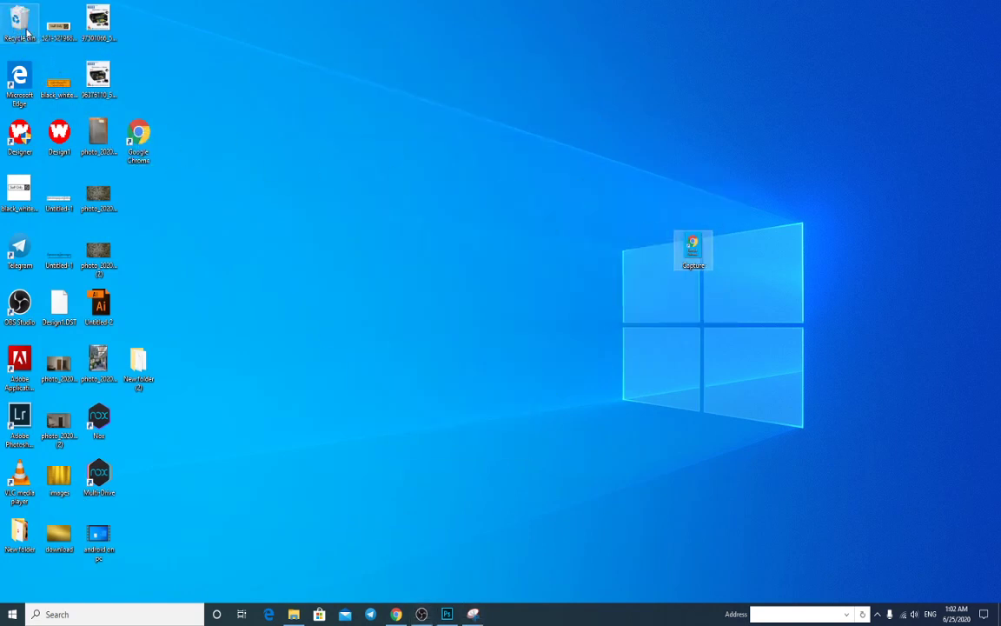
Bring up the OBS Studio window for a look and clear it from the desktop again
{"action": "double_click", "coordinate": [35, 311]}
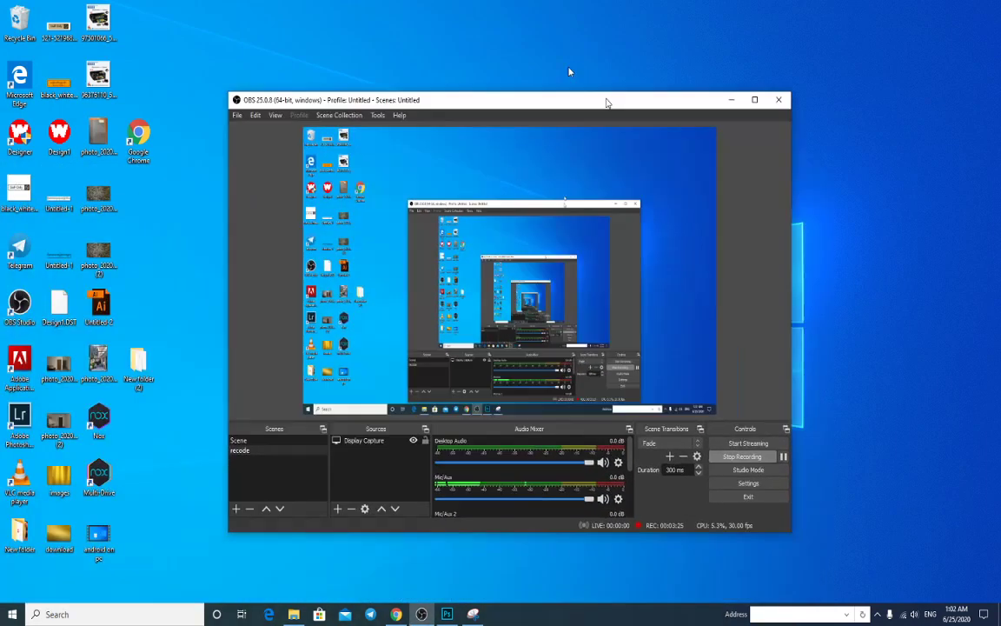
{"action": "left_click_drag", "start_coordinate": [591, 99], "coordinate": [2, 209]}
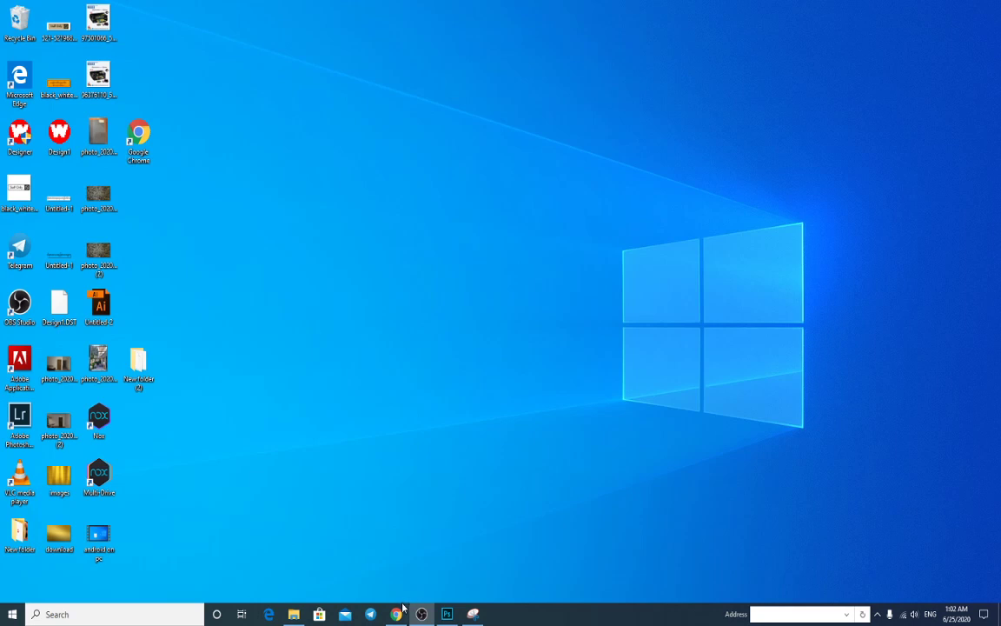
{"action": "mouse_move", "coordinate": [396, 614]}
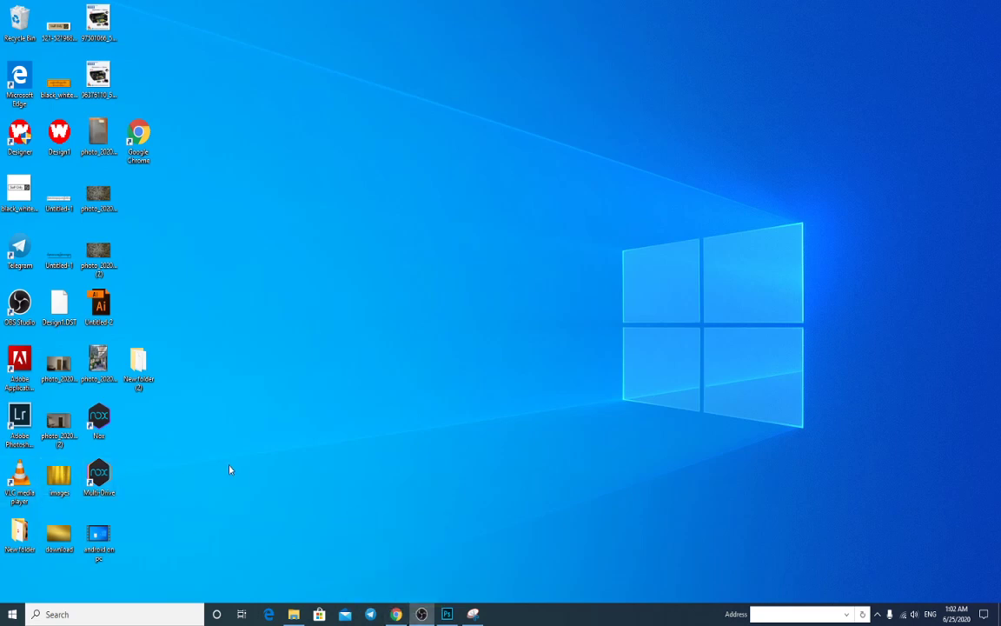